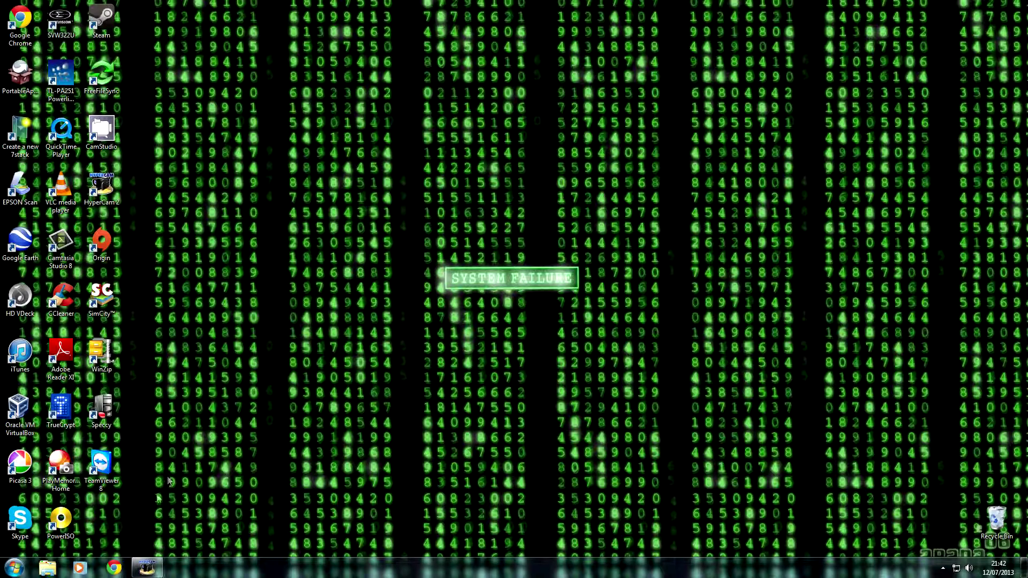
Open the Start menu, close it, then reopen it.
click(19, 568)
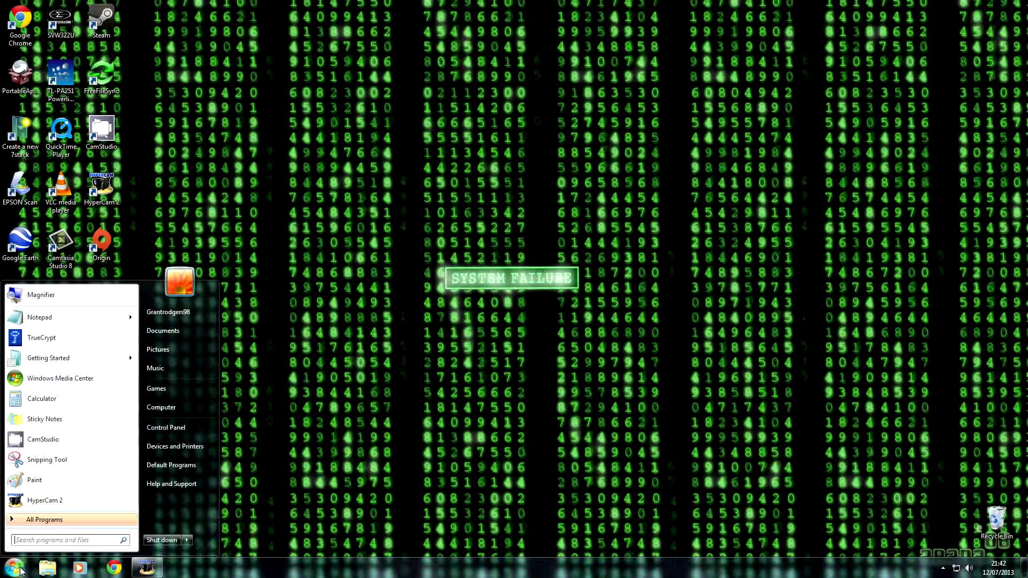
click(228, 529)
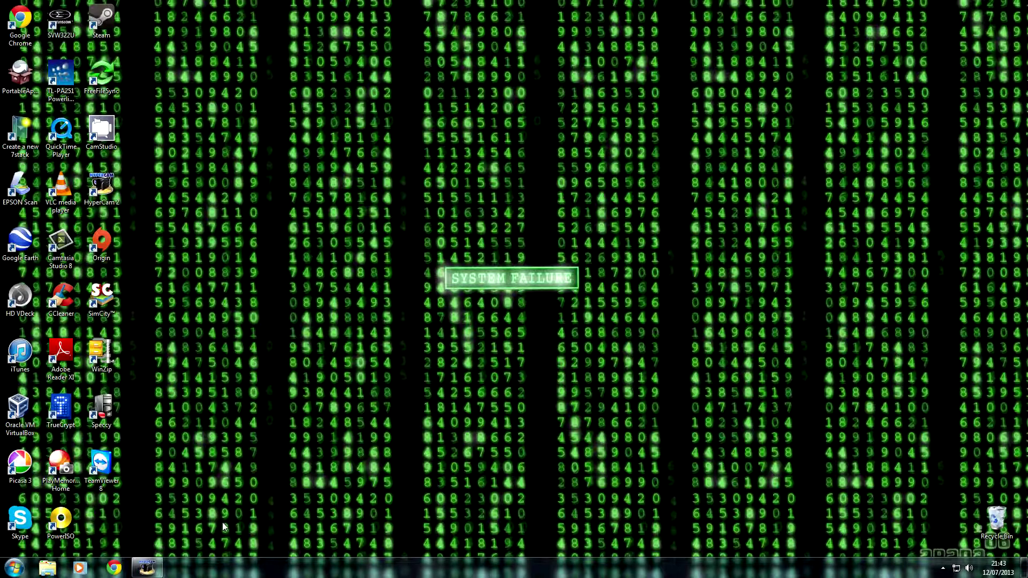
click(18, 567)
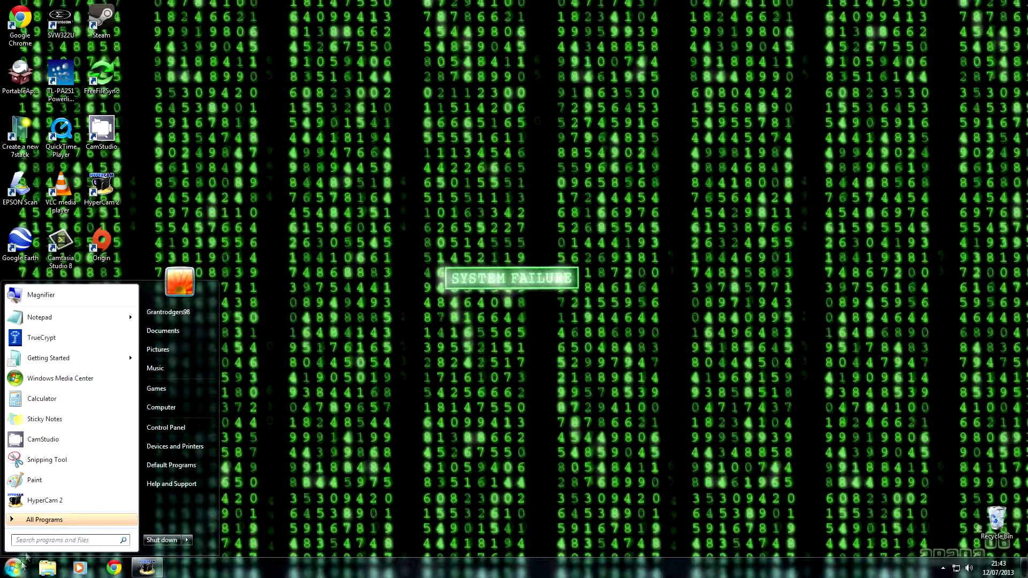
Open the Documents library maximized and make the Bluetooth Exchange Folder icon violet.
click(184, 332)
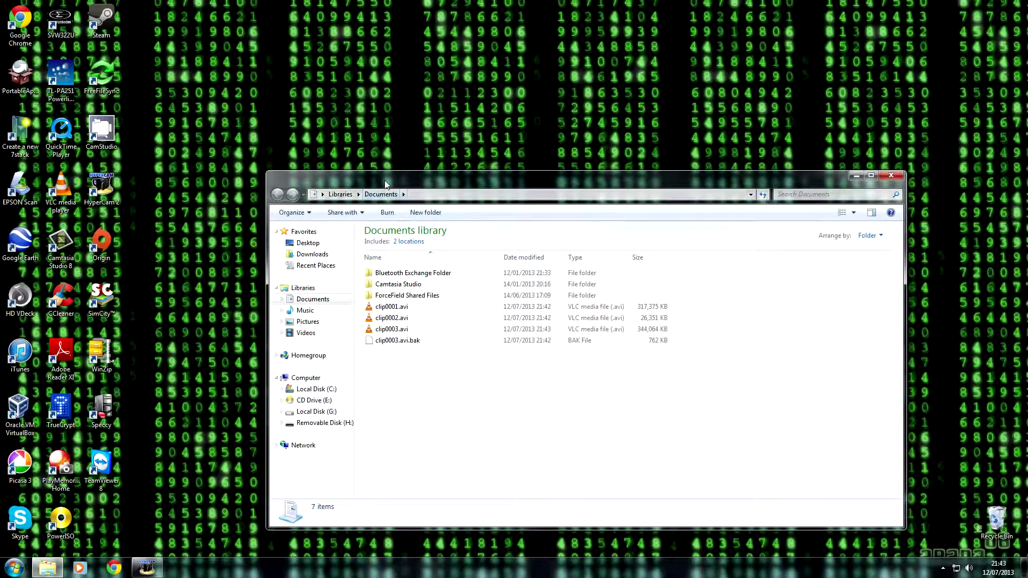
double_click(385, 185)
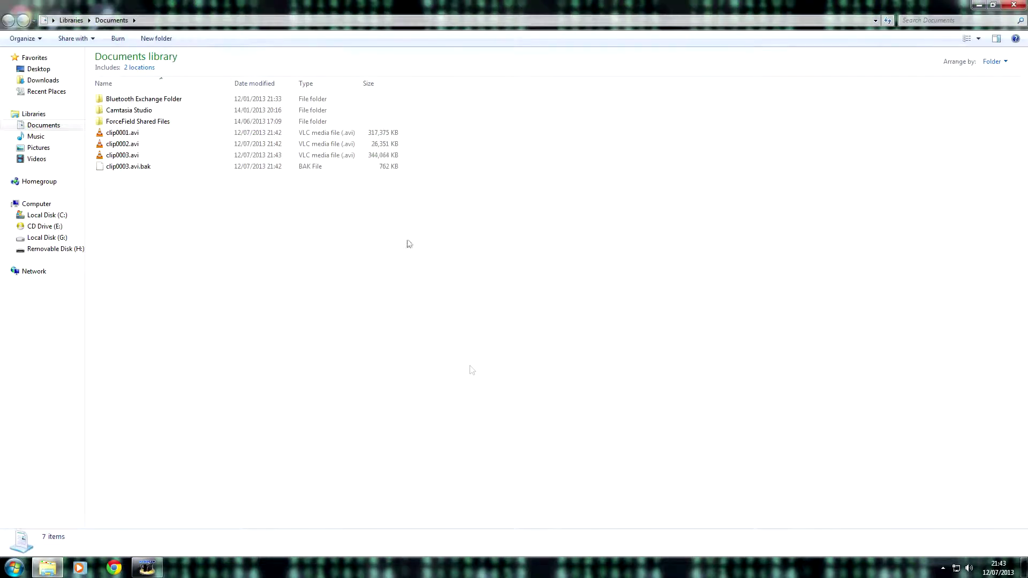
right_click(203, 105)
right_click(194, 105)
click(177, 103)
right_click(184, 99)
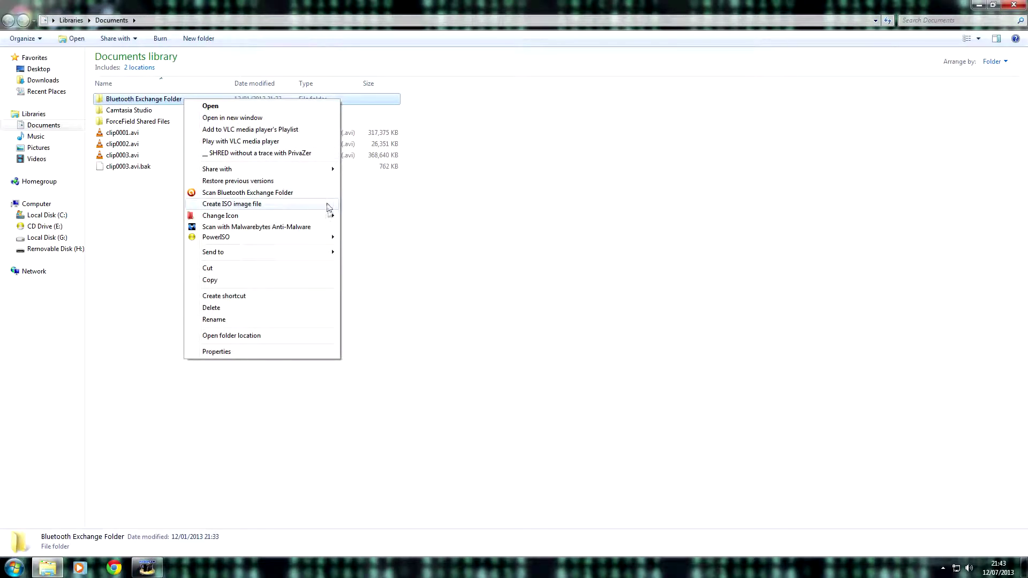
mouse_move(220, 215)
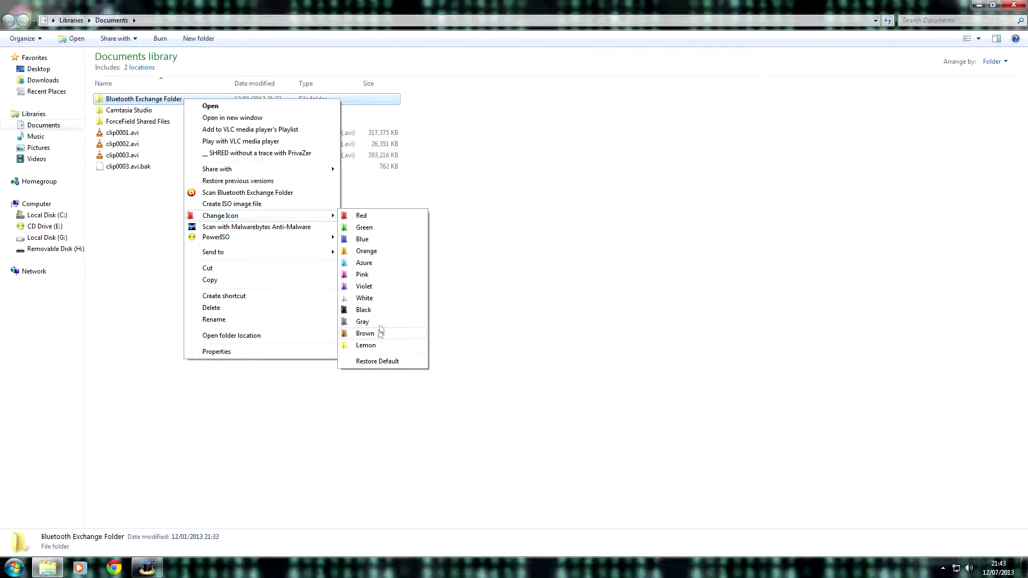
click(371, 286)
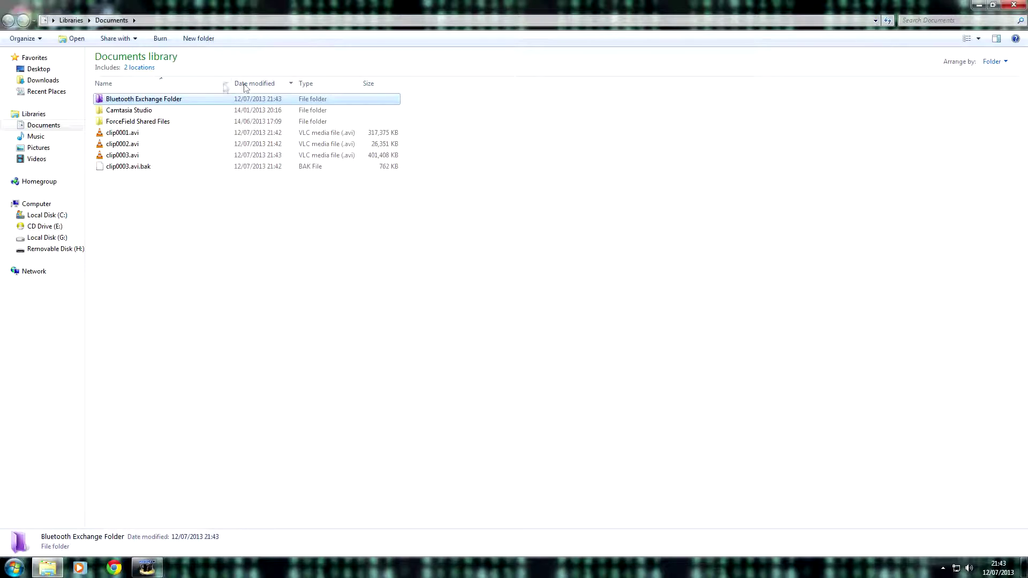
Make Bluetooth Exchange Folder red and Camtasia Studio green, leaving ForceField Shared Files unchanged.
right_click(179, 101)
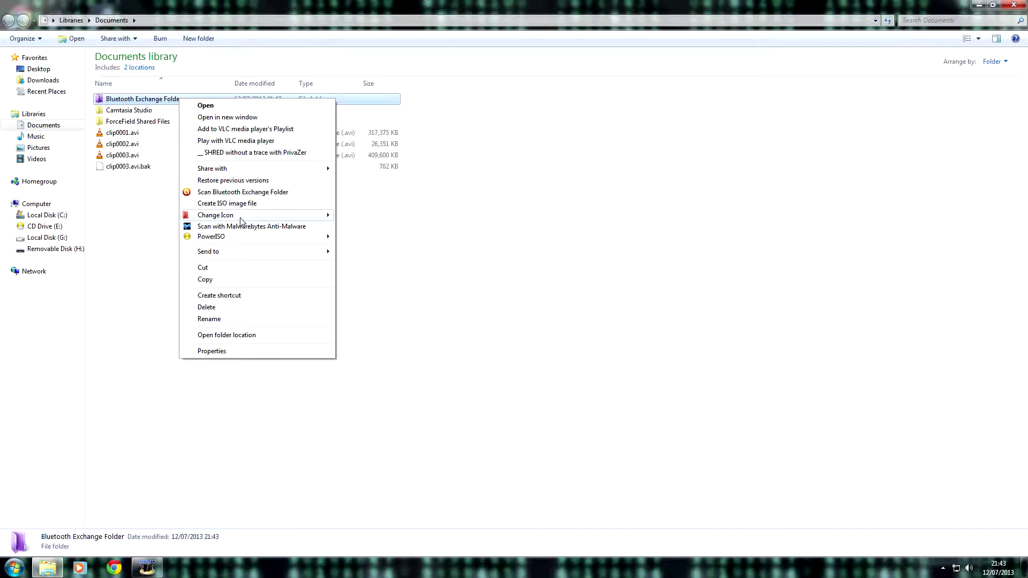
click(354, 215)
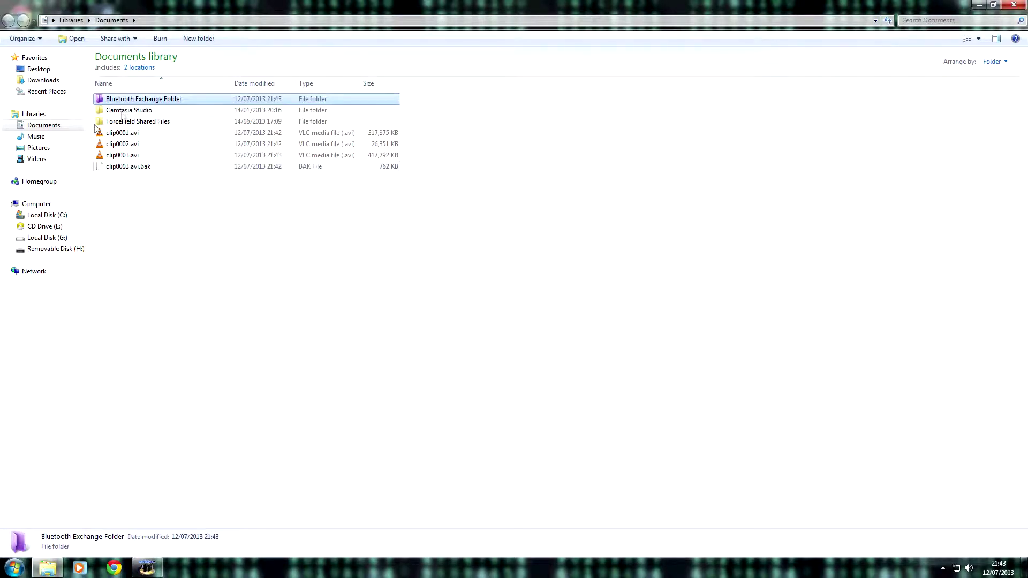
right_click(129, 112)
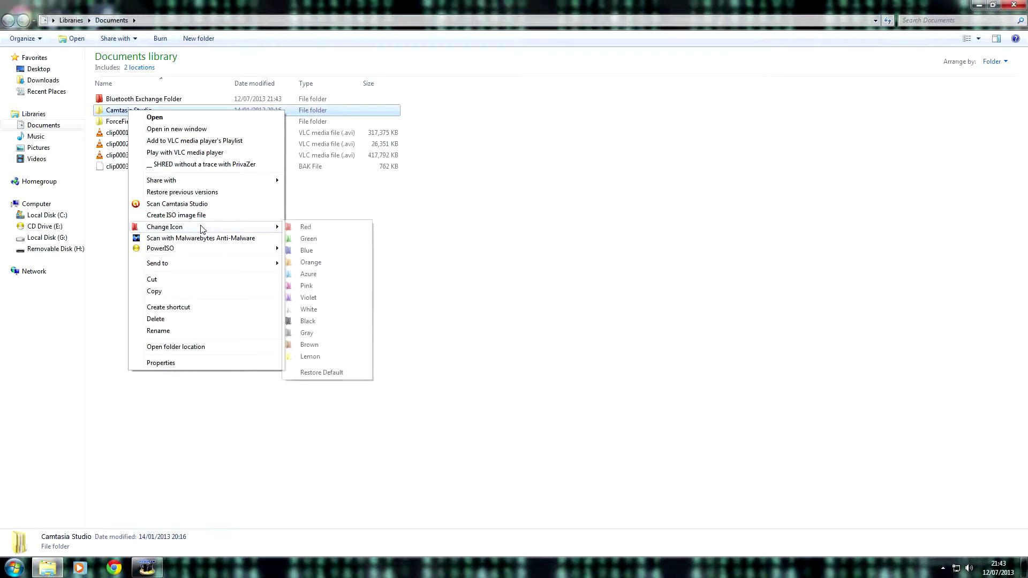
mouse_move(165, 226)
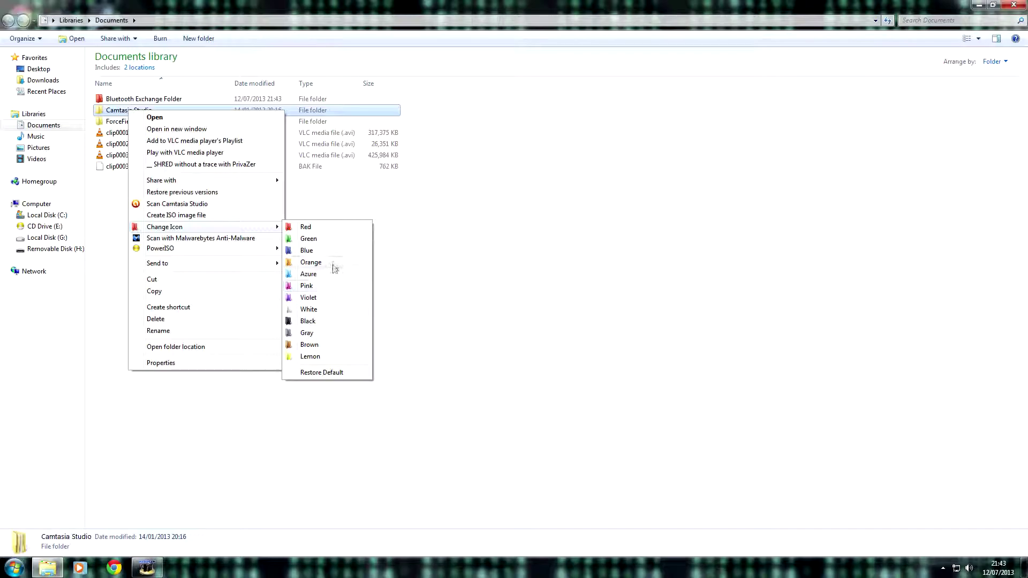
click(313, 239)
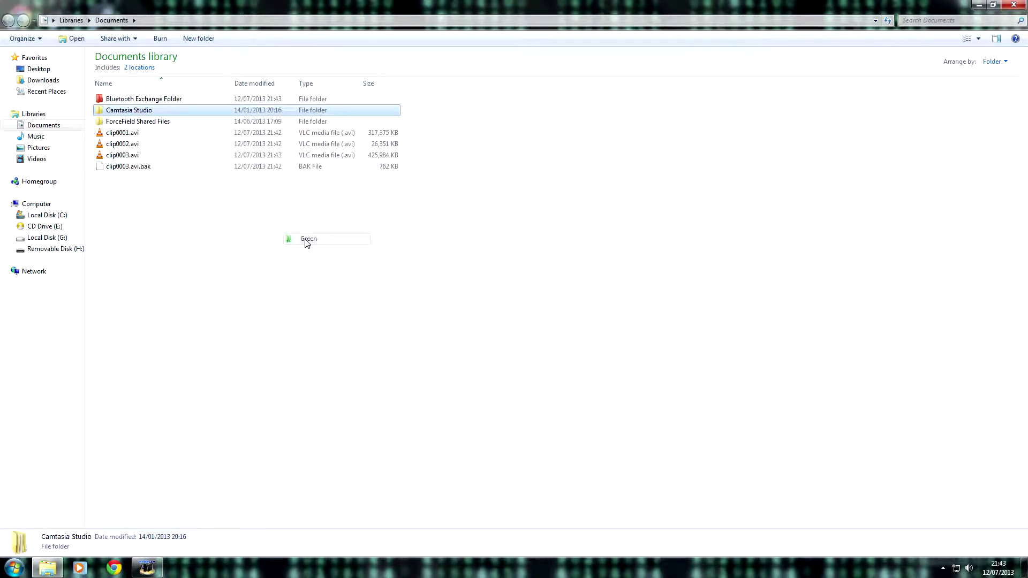
right_click(137, 121)
mouse_move(168, 260)
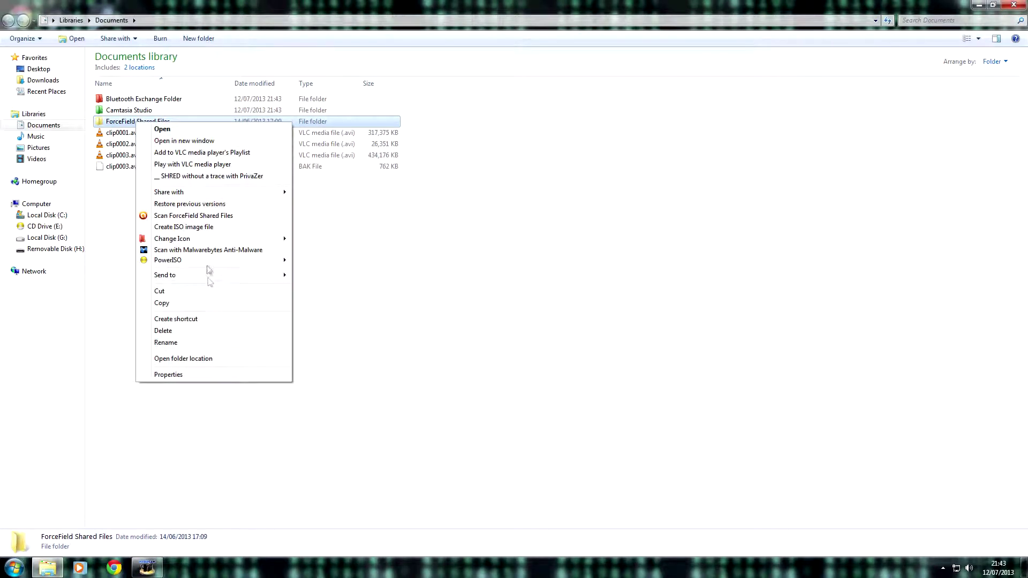
click(531, 203)
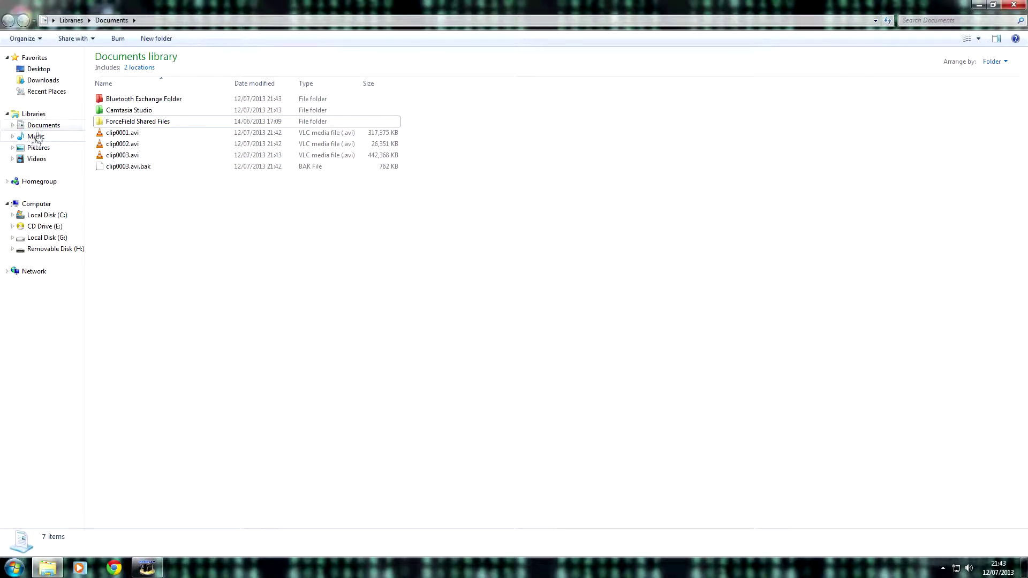
In the Music library, change the AC-DC folder icon to red.
click(52, 141)
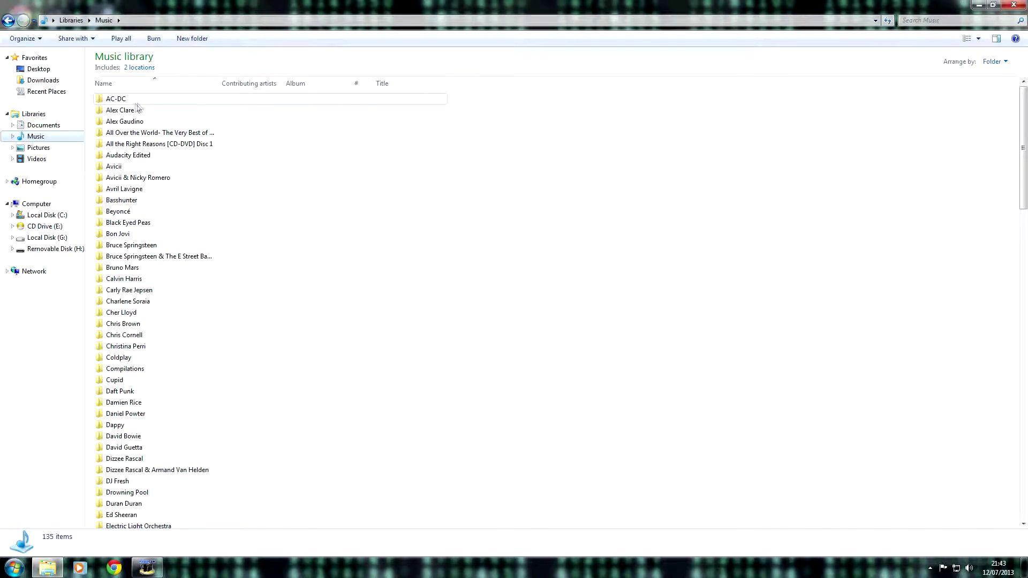
right_click(146, 102)
click(126, 102)
right_click(127, 102)
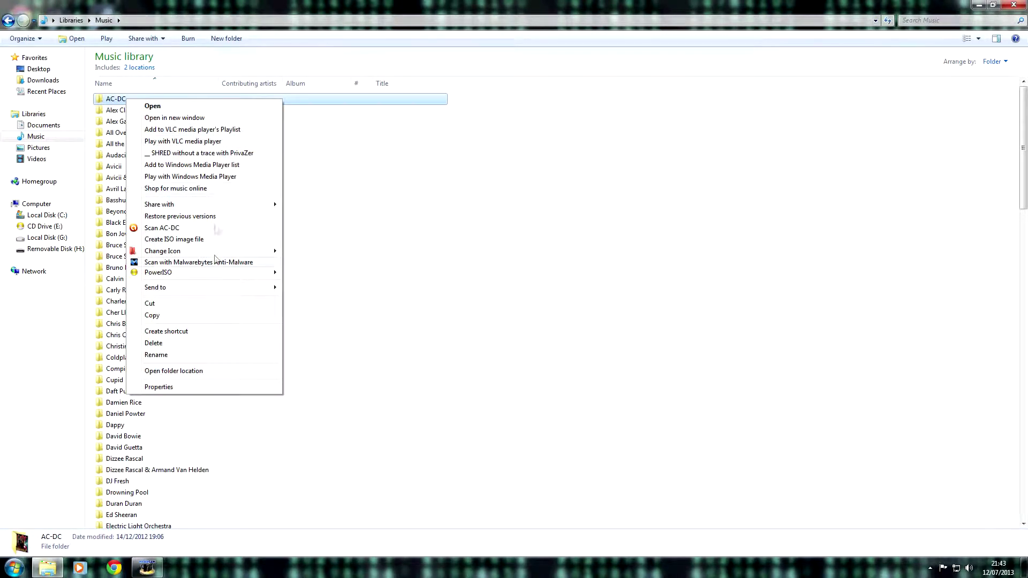
mouse_move(163, 251)
click(296, 251)
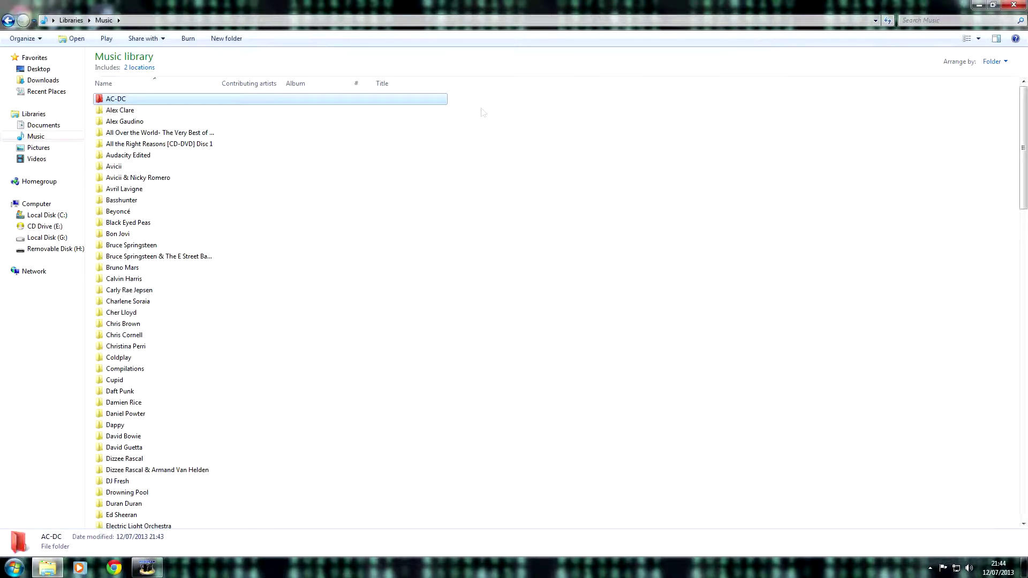
In Pictures, turn 'Files I want to back up' red, then go to Desktop.
click(41, 147)
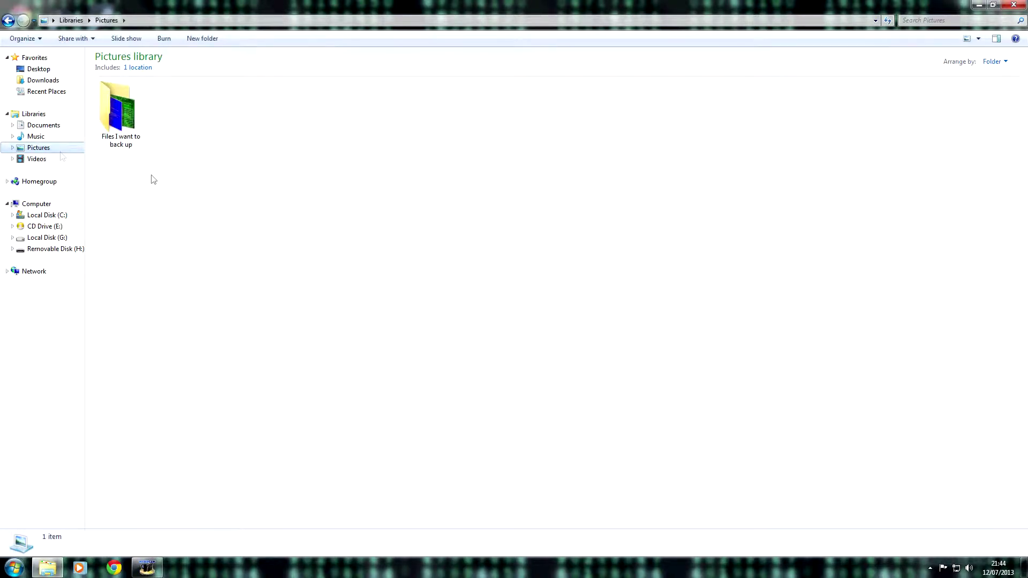
right_click(104, 132)
click(344, 126)
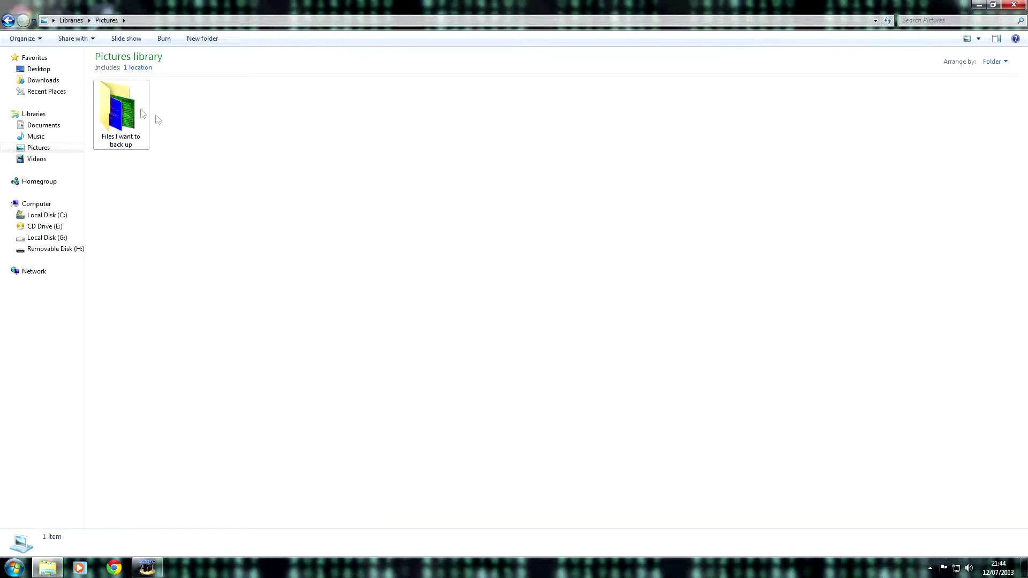
right_click(122, 103)
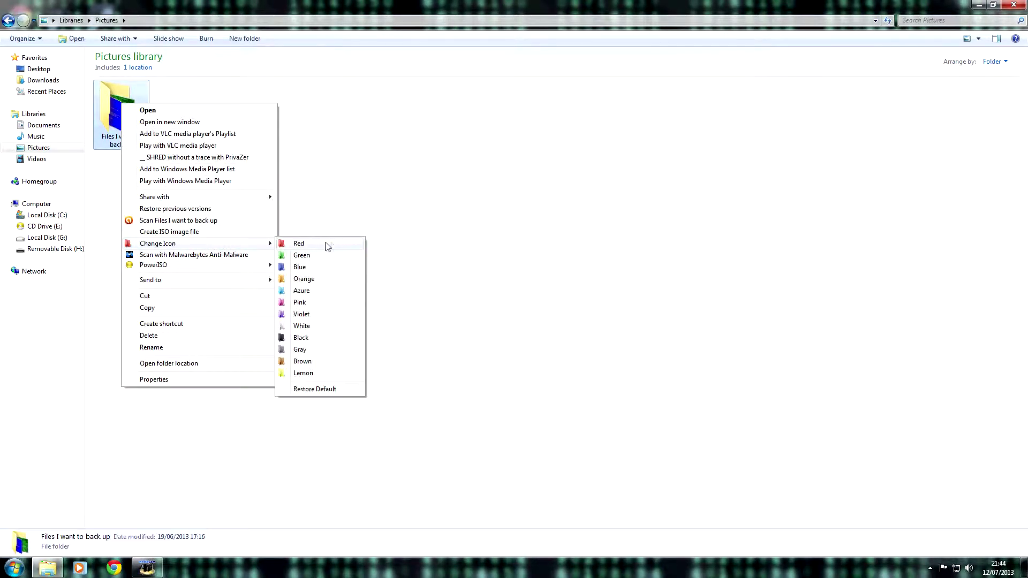
click(325, 245)
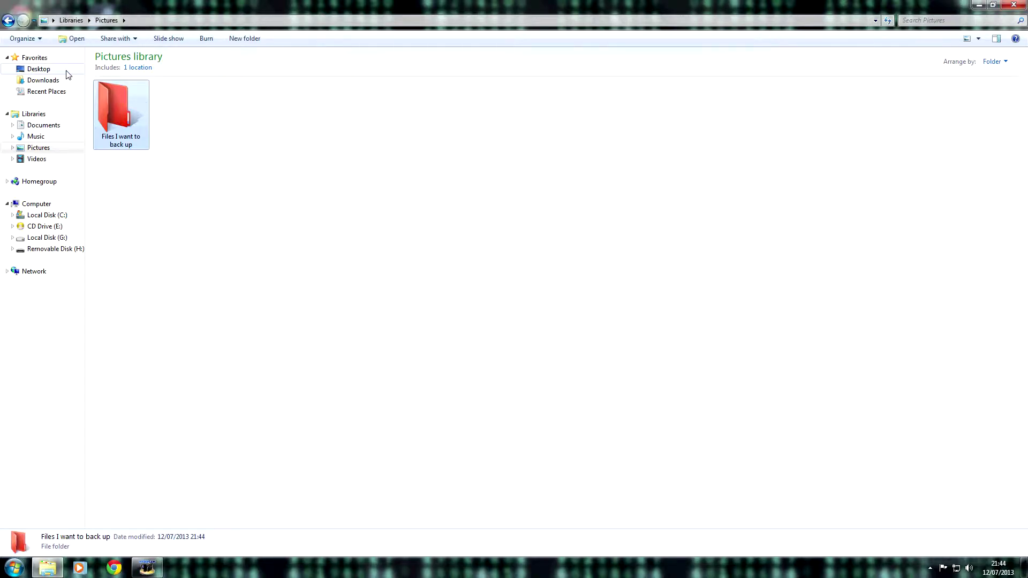
click(44, 69)
mouse_move(37, 137)
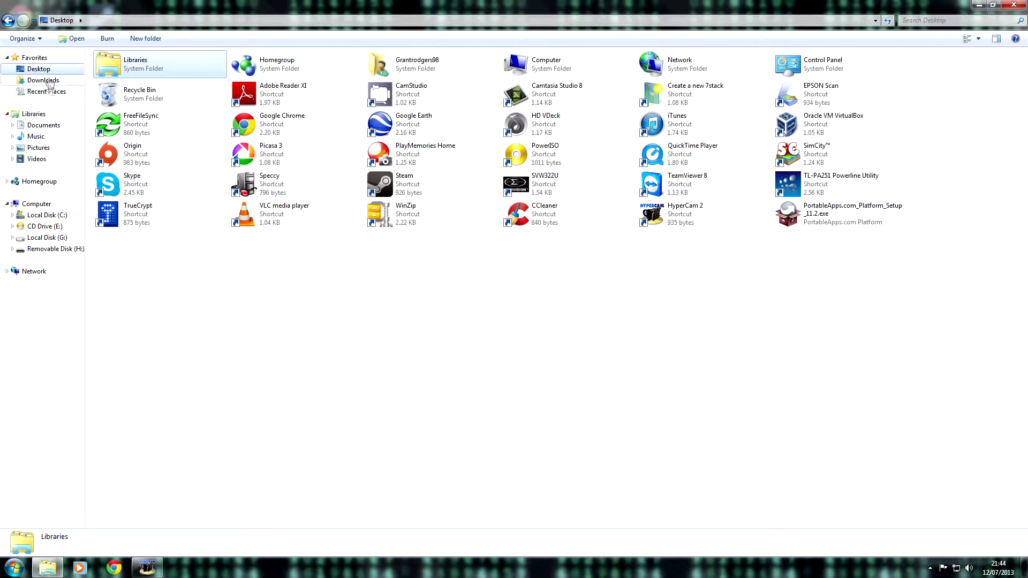
Switch to the Computer view and close the Explorer window.
click(37, 204)
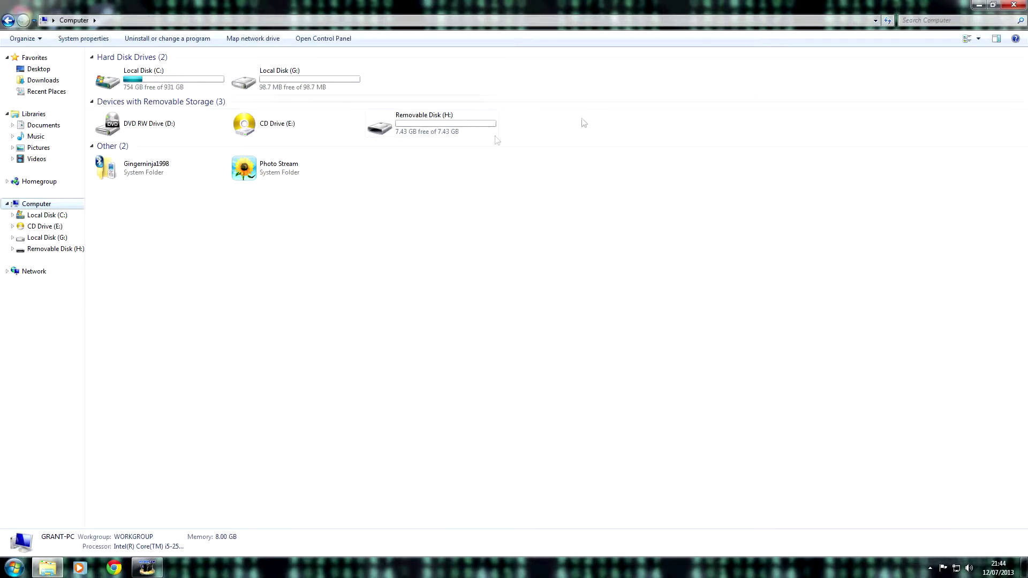
click(1015, 5)
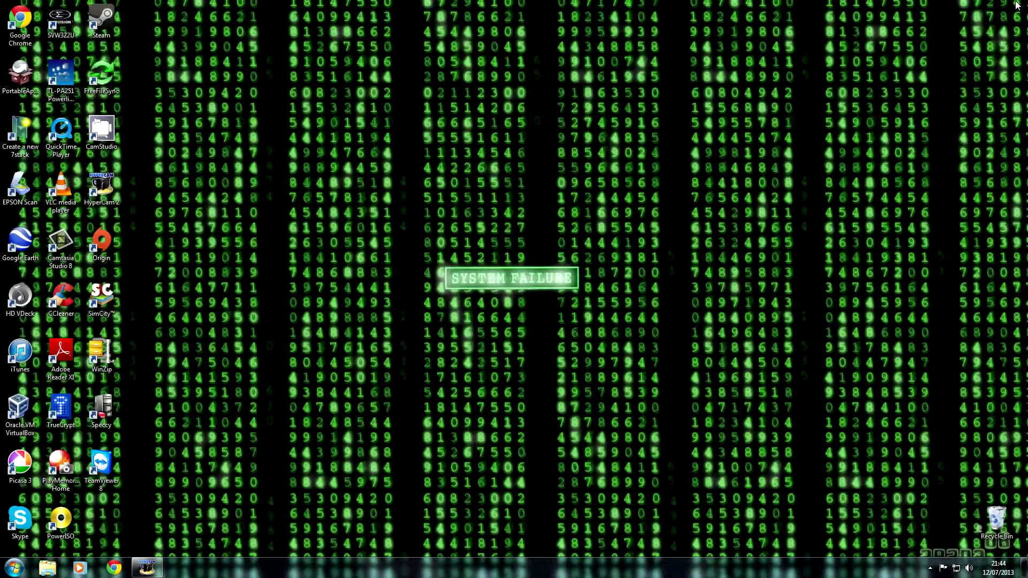